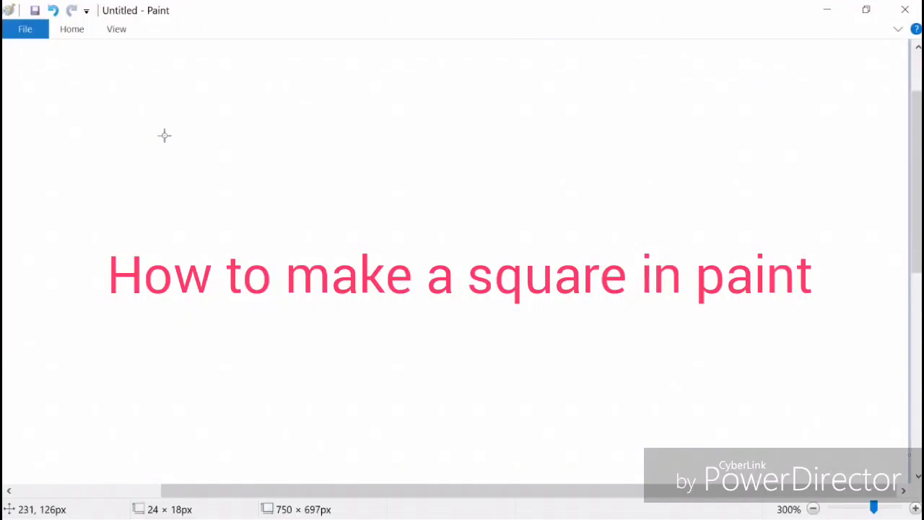
Draw a near-square 159 × 166 px rectangle outline near the canvas top-left.
{"action": "left_click", "coordinate": [73, 30]}
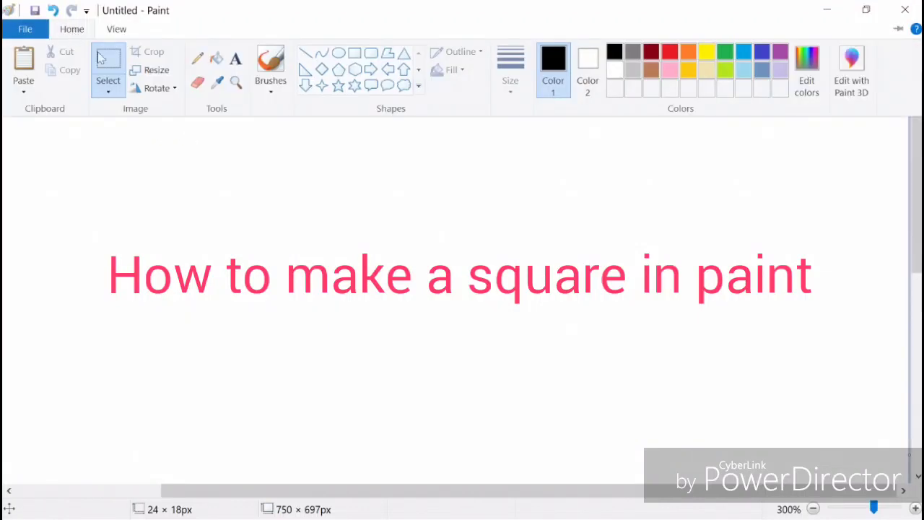
{"action": "left_click", "coordinate": [355, 53]}
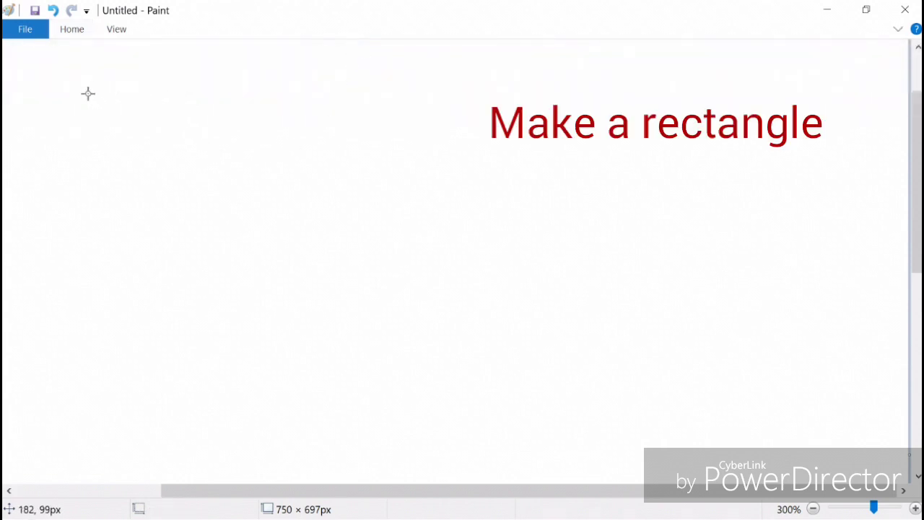
{"action": "mouse_move", "coordinate": [88, 91]}
{"action": "left_mouse_down"}
{"action": "mouse_move", "coordinate": [198, 295]}
{"action": "mouse_move", "coordinate": [324, 324]}
{"action": "mouse_move", "coordinate": [319, 331]}
{"action": "left_mouse_up"}
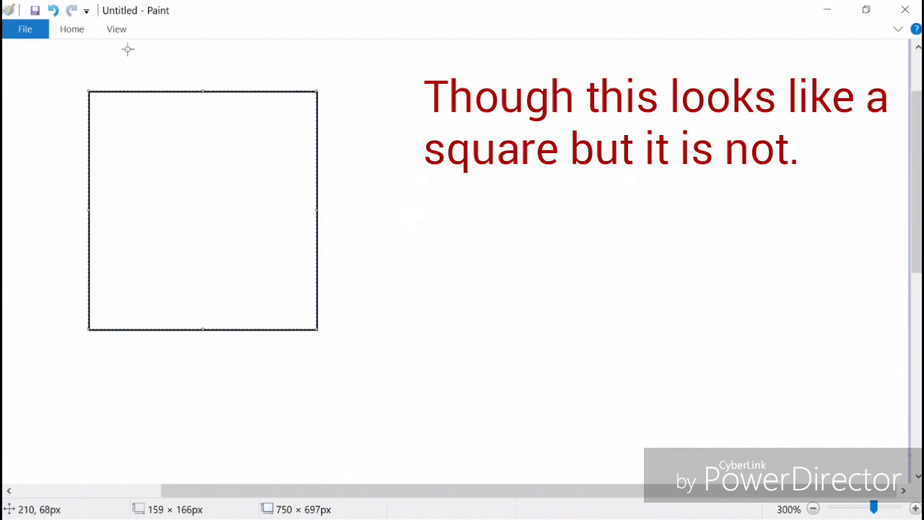
Turn off transparent selection and select the rectangle with a rectangular selection.
{"action": "left_click", "coordinate": [72, 31]}
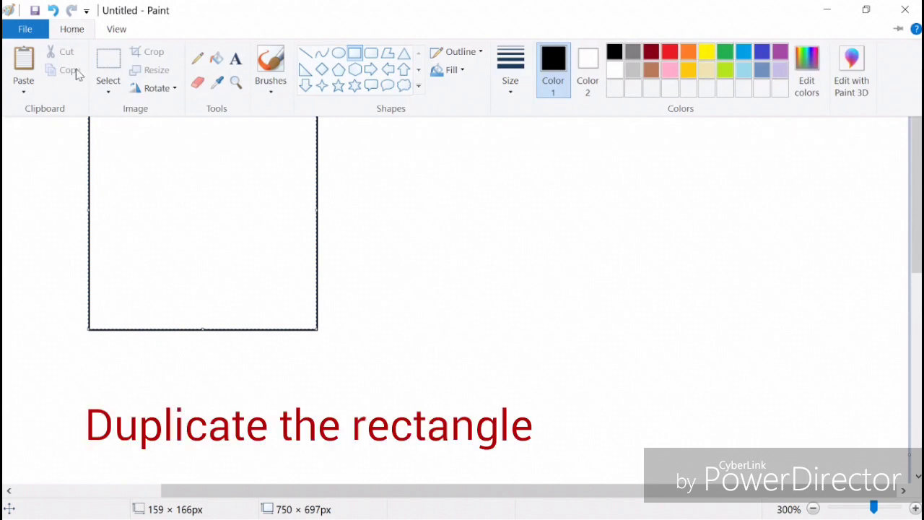
{"action": "left_click", "coordinate": [108, 90]}
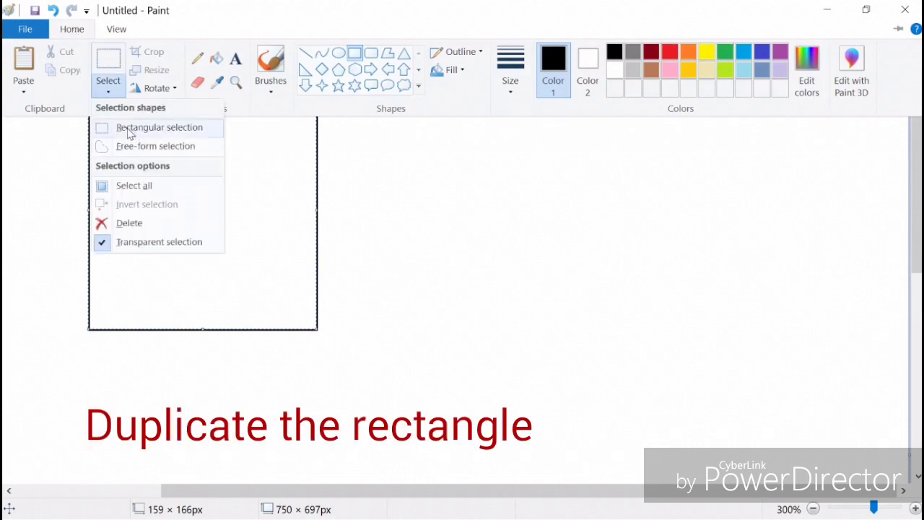
{"action": "left_click", "coordinate": [104, 245]}
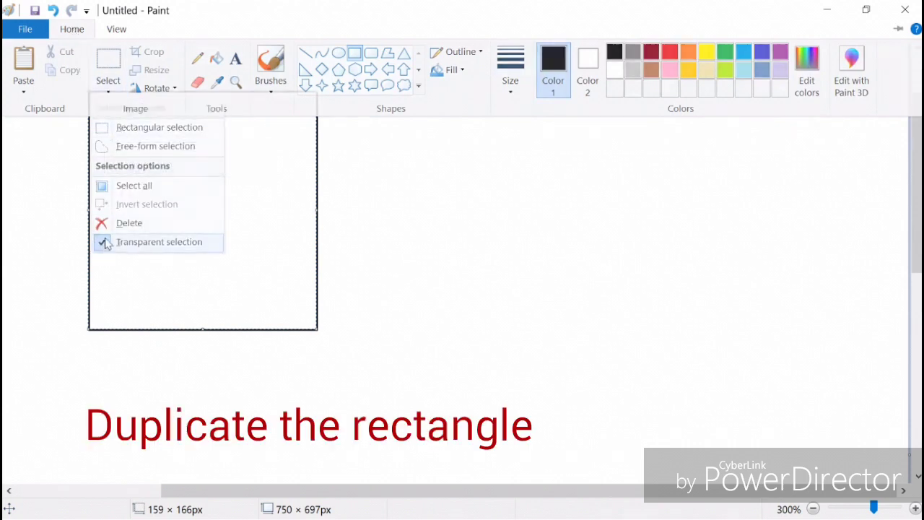
{"action": "left_click", "coordinate": [75, 30]}
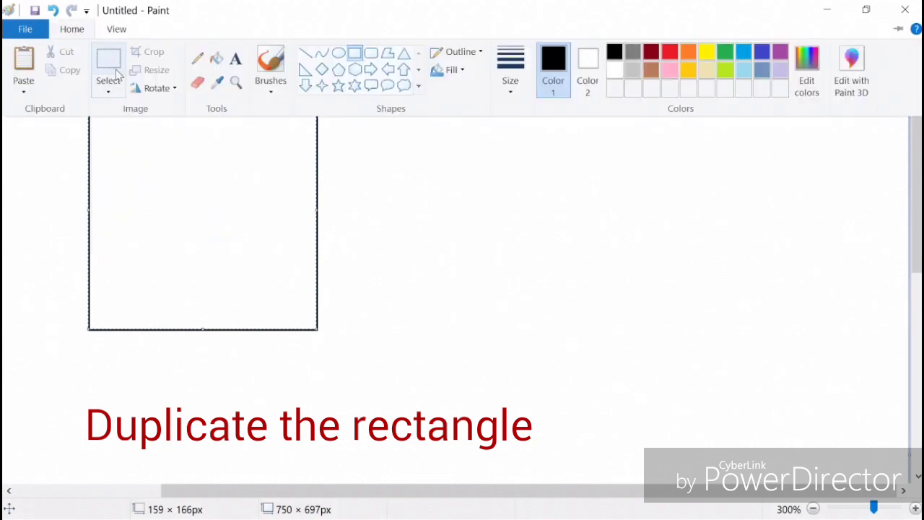
{"action": "left_click", "coordinate": [108, 88]}
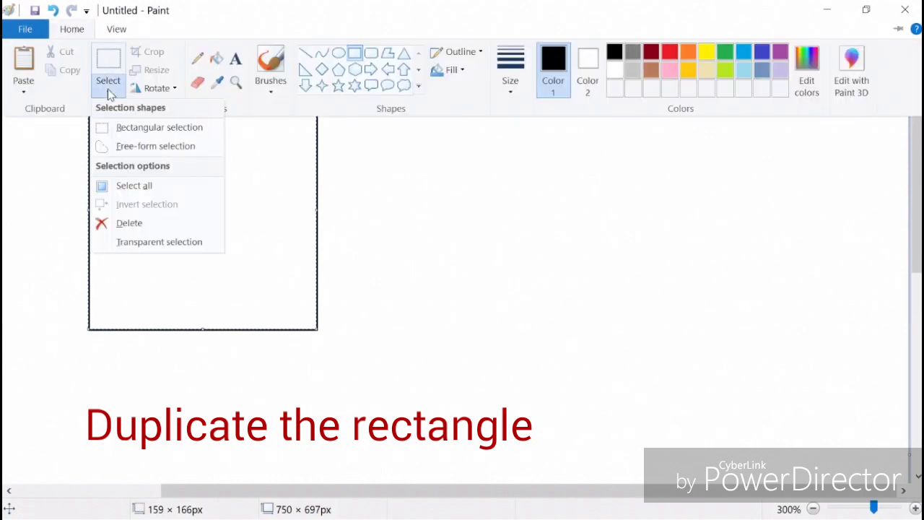
{"action": "left_click", "coordinate": [132, 130]}
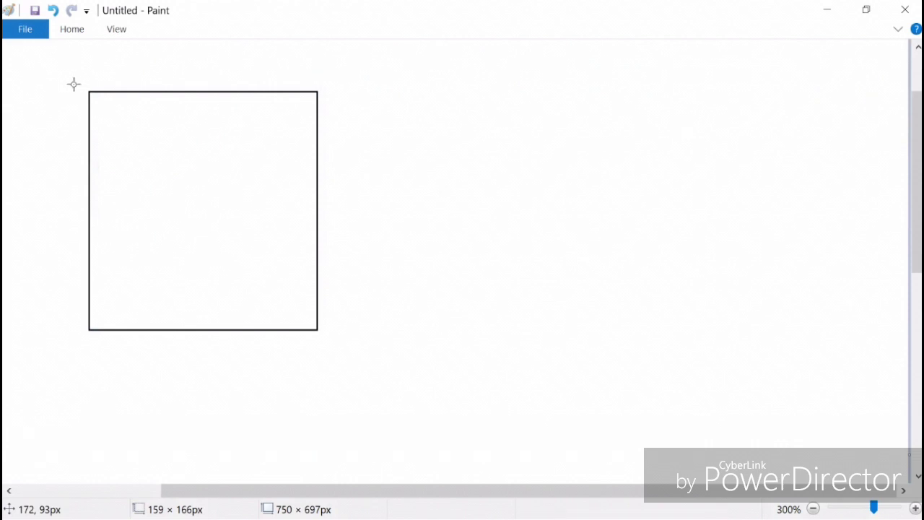
{"action": "left_click_drag", "start_coordinate": [74, 82], "coordinate": [332, 343]}
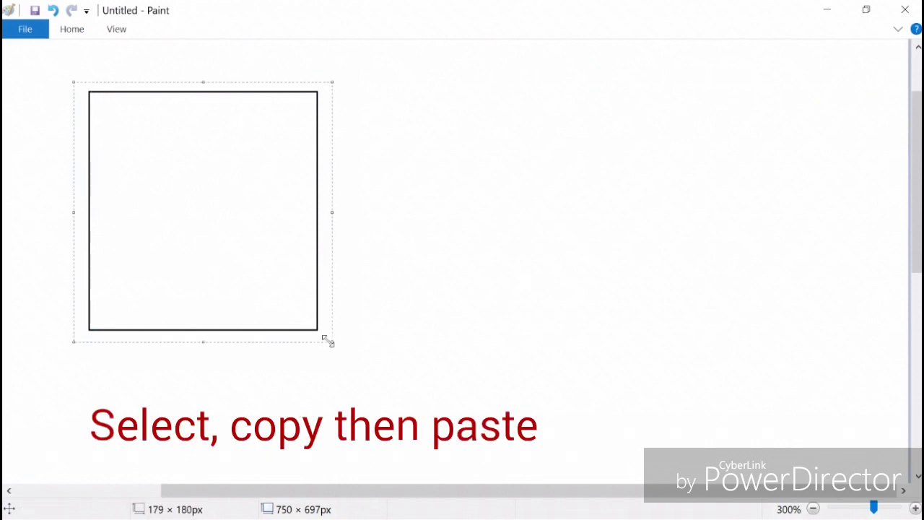
Copy and paste the rectangle, then drag the copy to the right of the original.
{"action": "left_click", "coordinate": [75, 32]}
{"action": "left_click", "coordinate": [69, 72]}
{"action": "left_click", "coordinate": [73, 30]}
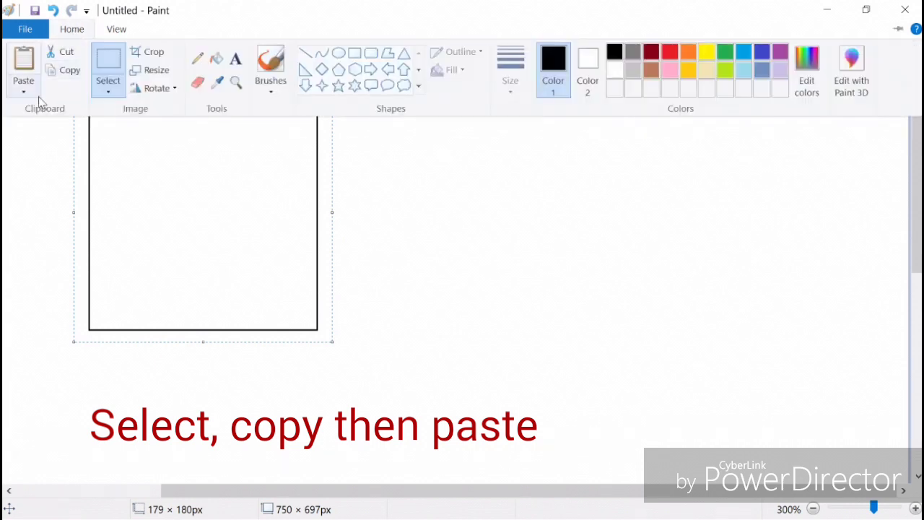
{"action": "left_click", "coordinate": [24, 65]}
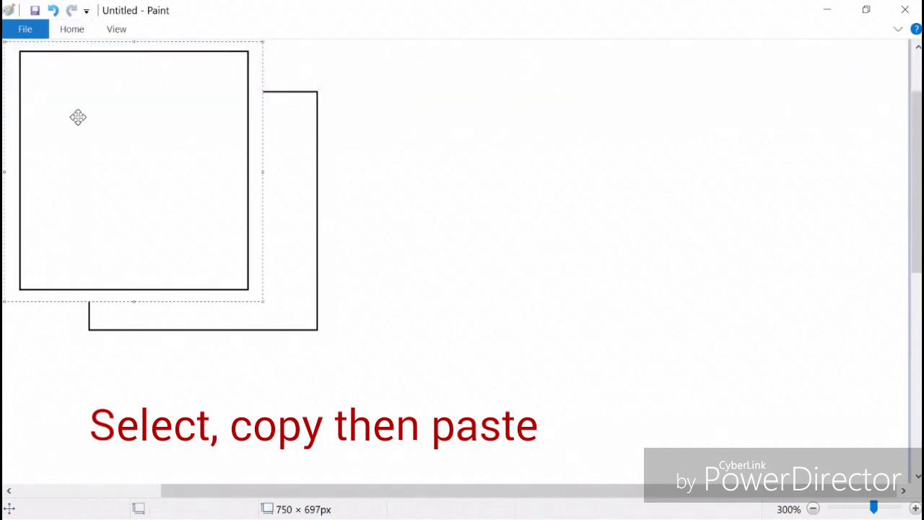
{"action": "mouse_move", "coordinate": [78, 117]}
{"action": "left_mouse_down"}
{"action": "mouse_move", "coordinate": [503, 161]}
{"action": "mouse_move", "coordinate": [541, 152]}
{"action": "left_mouse_up"}
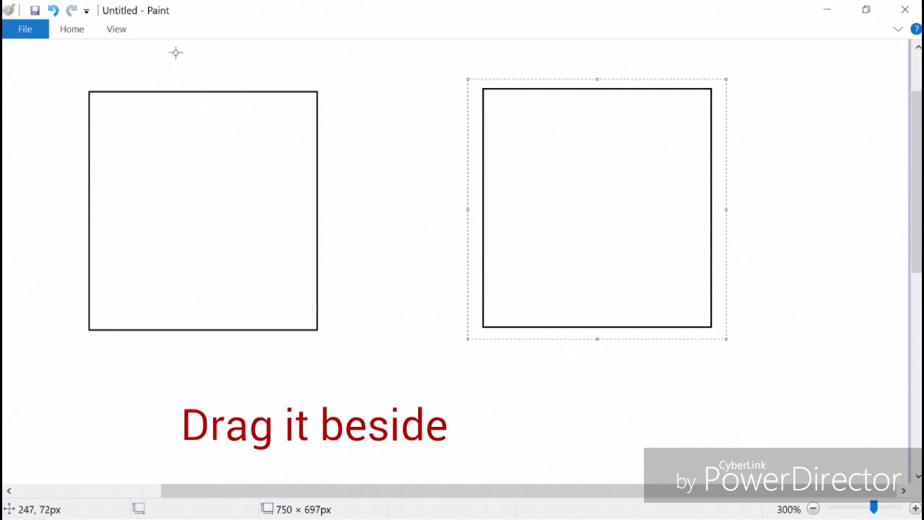
Rotate the copied rectangle 90° clockwise.
{"action": "left_click", "coordinate": [72, 30]}
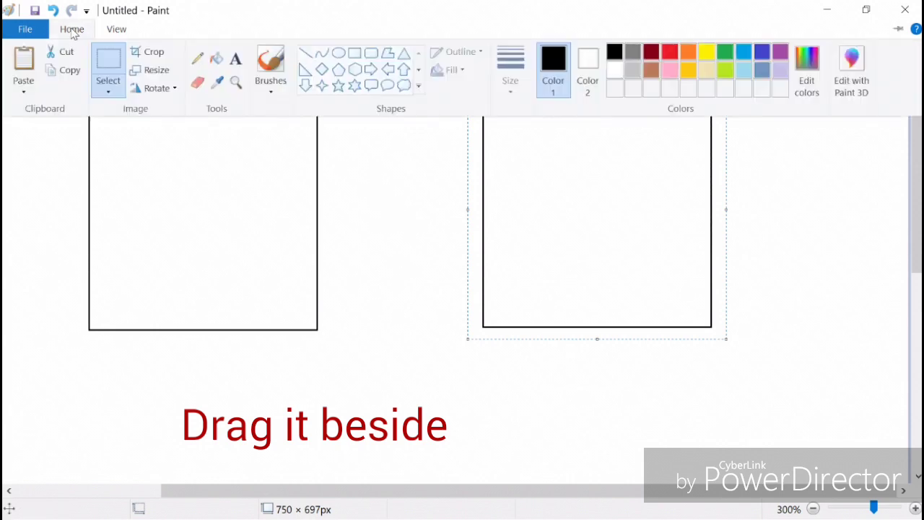
{"action": "left_click", "coordinate": [157, 88]}
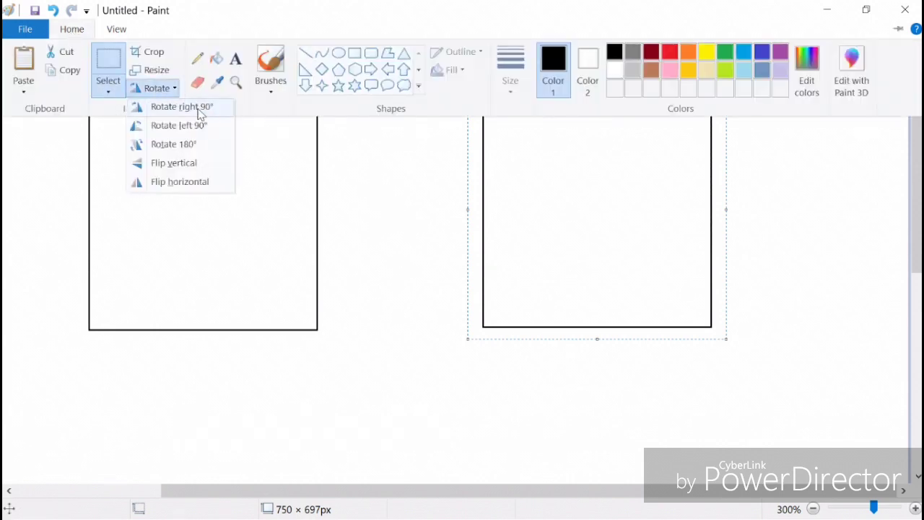
{"action": "left_click", "coordinate": [189, 107]}
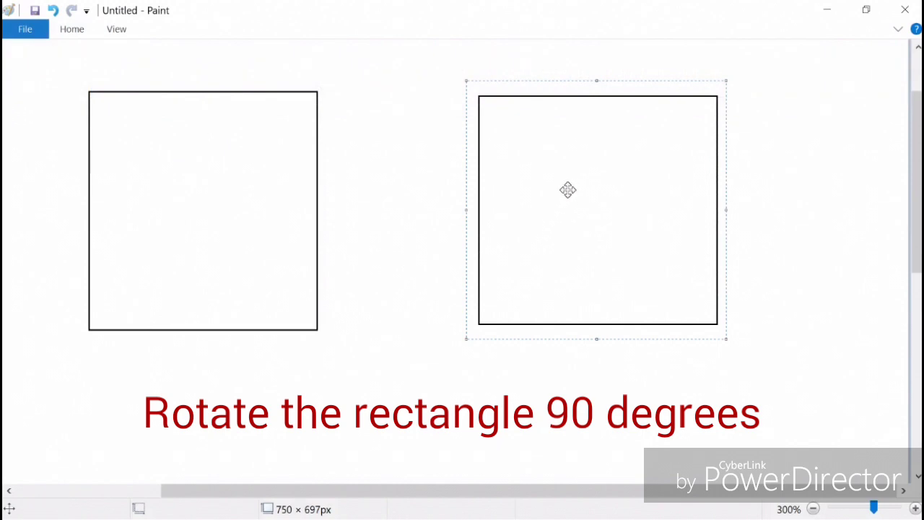
Enable transparent selection and drag the rotated copy over the original rectangle.
{"action": "left_click", "coordinate": [78, 35]}
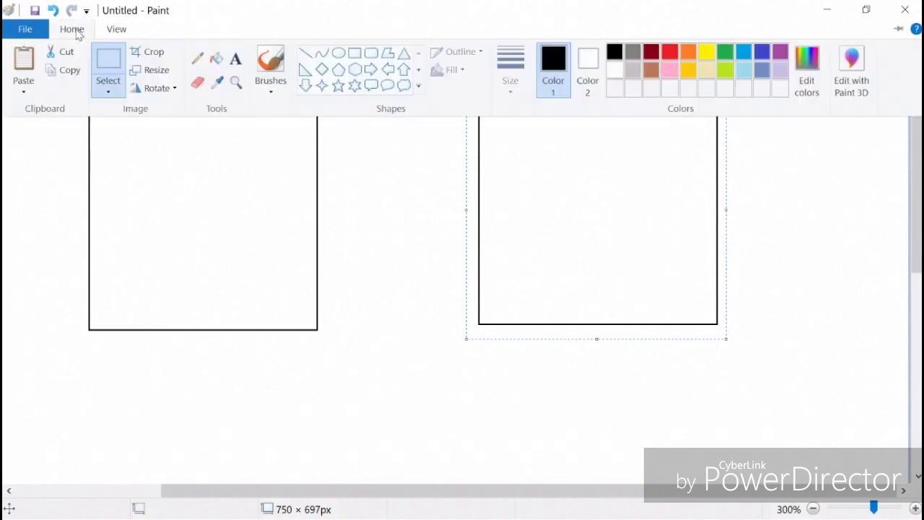
{"action": "left_click", "coordinate": [110, 95]}
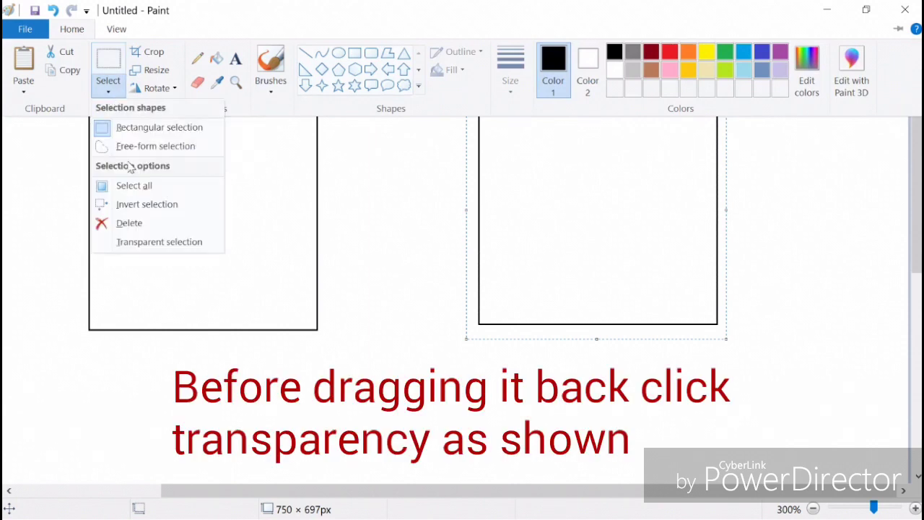
{"action": "left_click", "coordinate": [158, 243]}
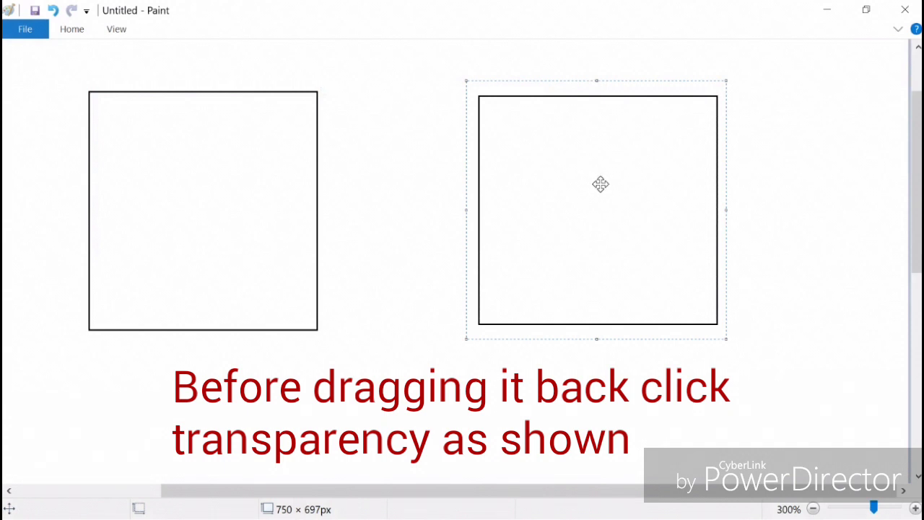
{"action": "mouse_move", "coordinate": [600, 184]}
{"action": "left_mouse_down"}
{"action": "mouse_move", "coordinate": [214, 199]}
{"action": "mouse_move", "coordinate": [209, 191]}
{"action": "left_mouse_up"}
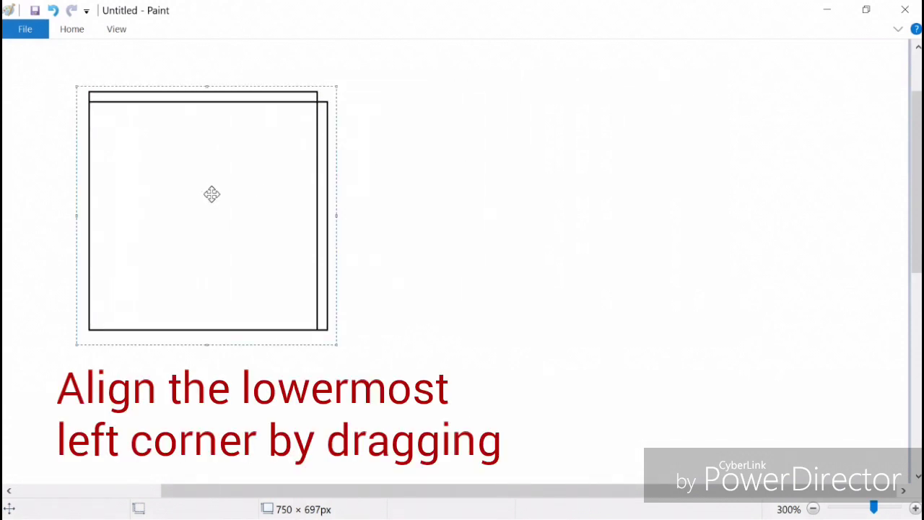
Draw a square from the overlap's top-left to bottom-right corner and drag a 166 × 166 px copy right.
{"action": "left_click", "coordinate": [456, 294]}
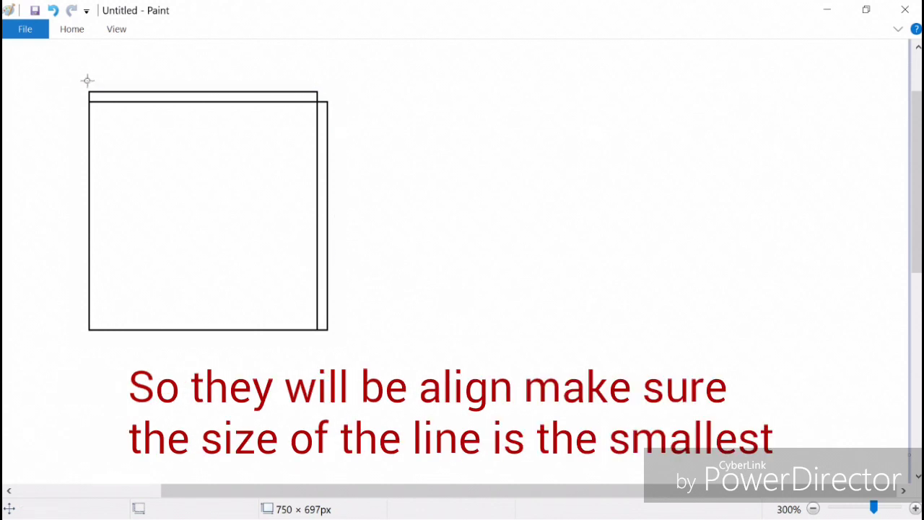
{"action": "left_click", "coordinate": [72, 30]}
{"action": "left_click", "coordinate": [355, 55]}
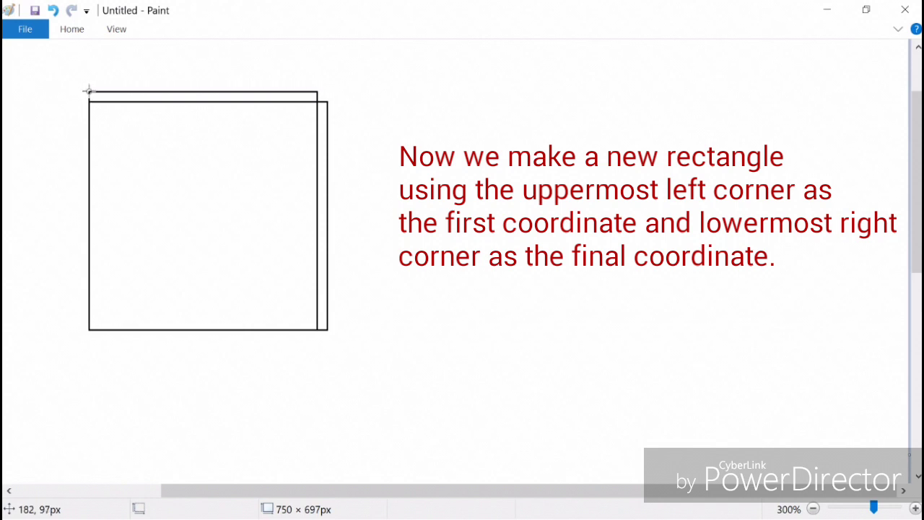
{"action": "left_click_drag", "start_coordinate": [89, 91], "coordinate": [329, 330]}
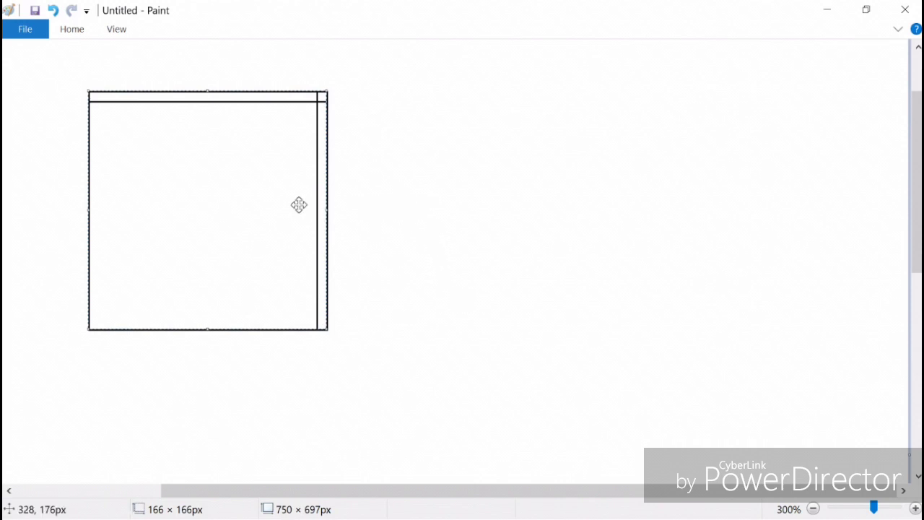
{"action": "mouse_move", "coordinate": [200, 202]}
{"action": "left_mouse_down"}
{"action": "mouse_move", "coordinate": [506, 214]}
{"action": "mouse_move", "coordinate": [506, 204]}
{"action": "left_mouse_up"}
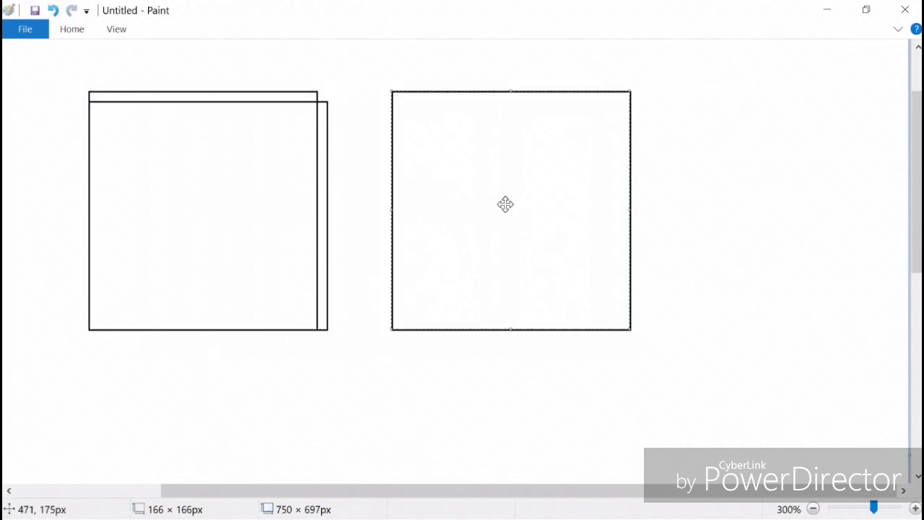
{"action": "left_click", "coordinate": [748, 181]}
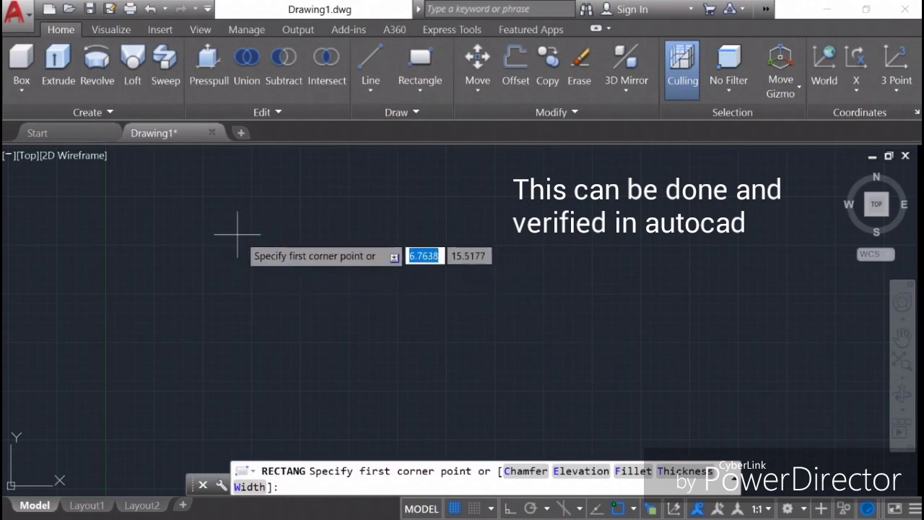
Draw a square rectangle and copy it from its bottom-left corner to the right.
{"action": "left_click", "coordinate": [265, 228]}
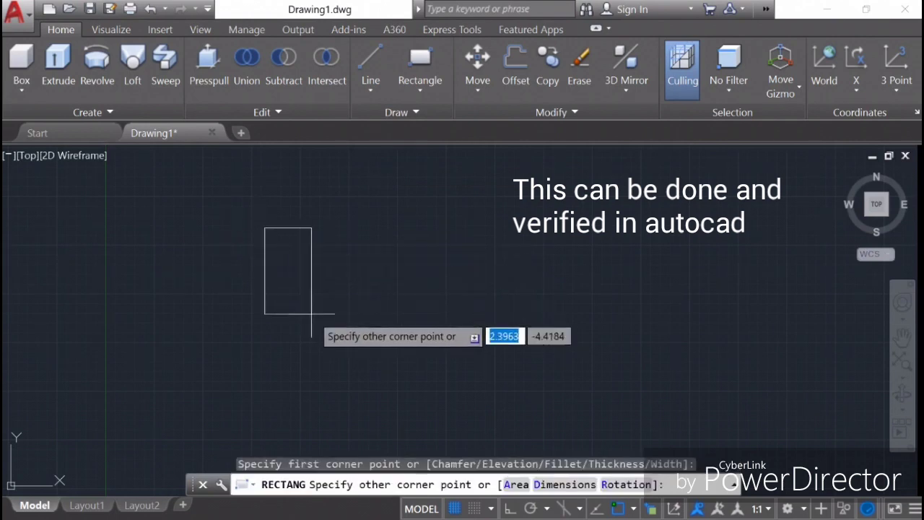
{"action": "left_click", "coordinate": [393, 353]}
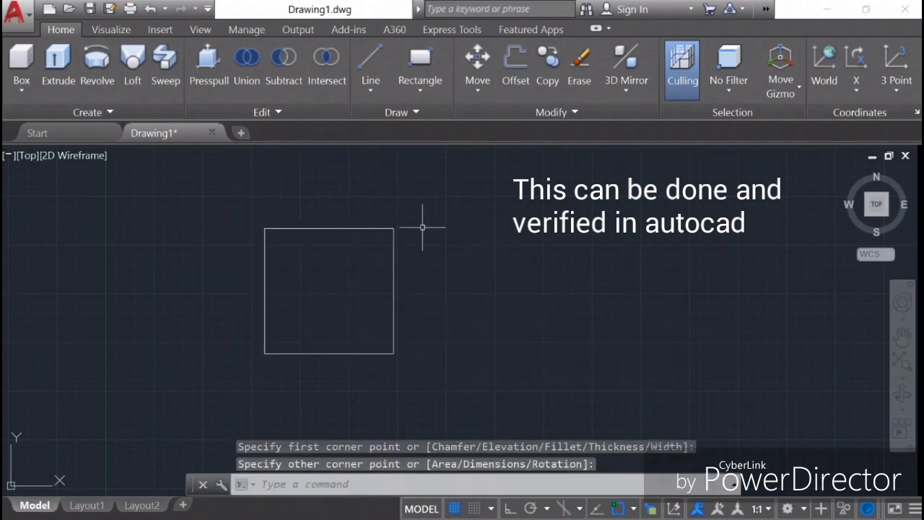
{"action": "left_click", "coordinate": [372, 228]}
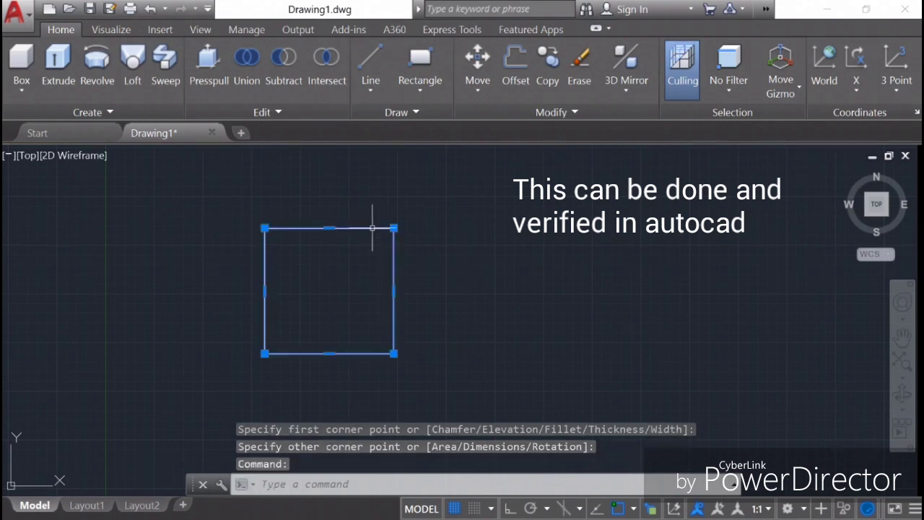
{"action": "right_click", "coordinate": [435, 196]}
{"action": "left_click", "coordinate": [494, 291]}
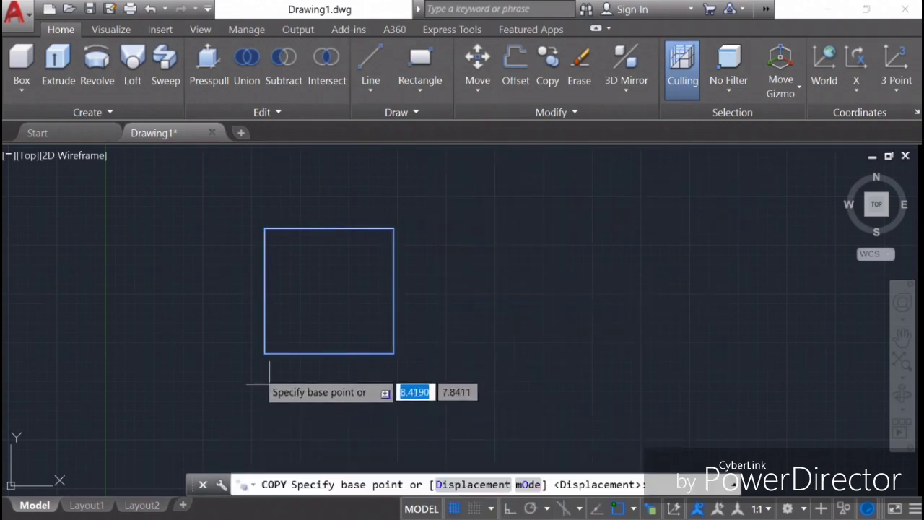
{"action": "left_click", "coordinate": [266, 352]}
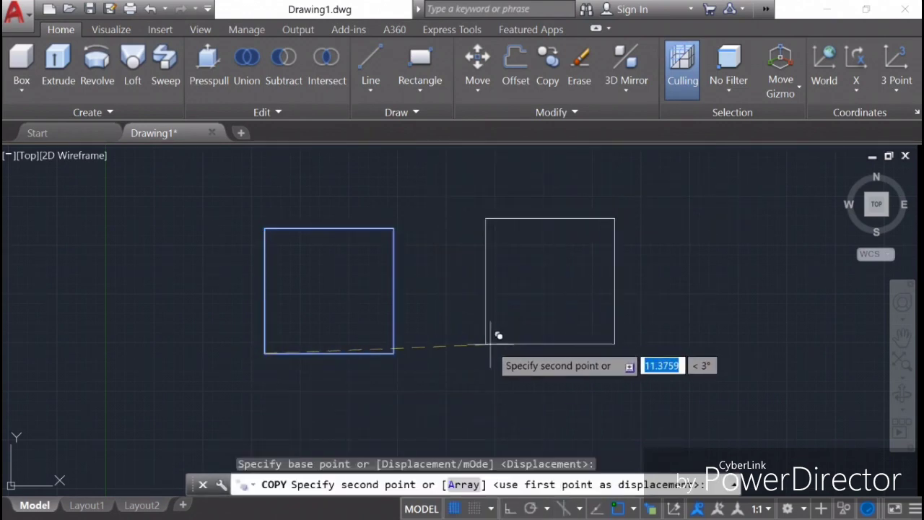
{"action": "left_click", "coordinate": [479, 349]}
{"action": "right_click", "coordinate": [524, 287]}
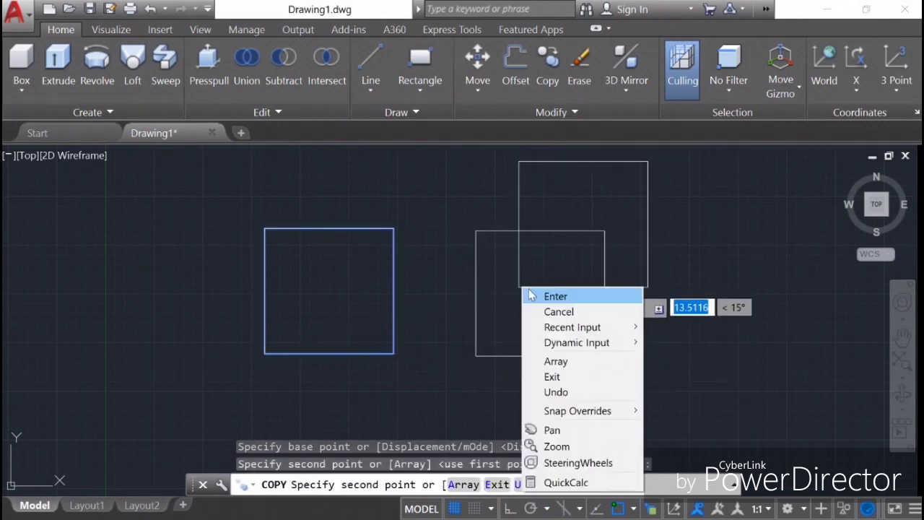
{"action": "left_click", "coordinate": [535, 296]}
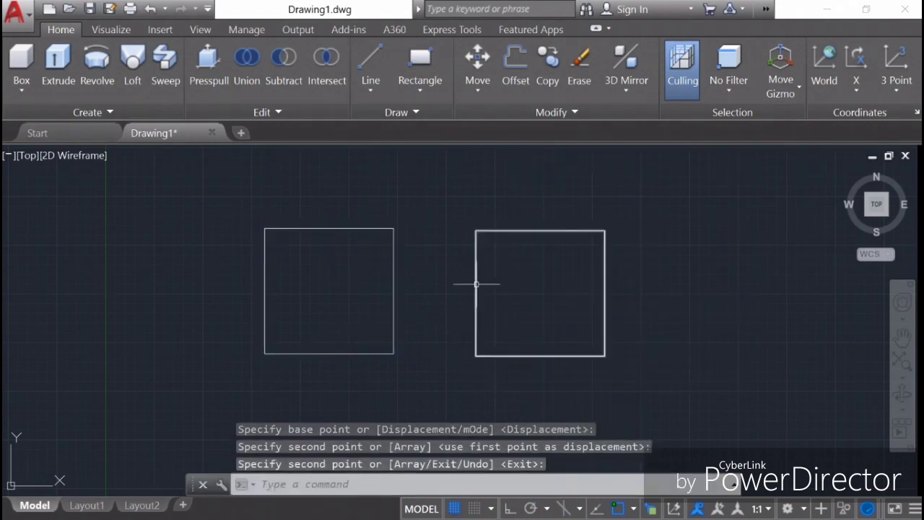
{"action": "left_click", "coordinate": [475, 231]}
{"action": "right_click", "coordinate": [442, 159]}
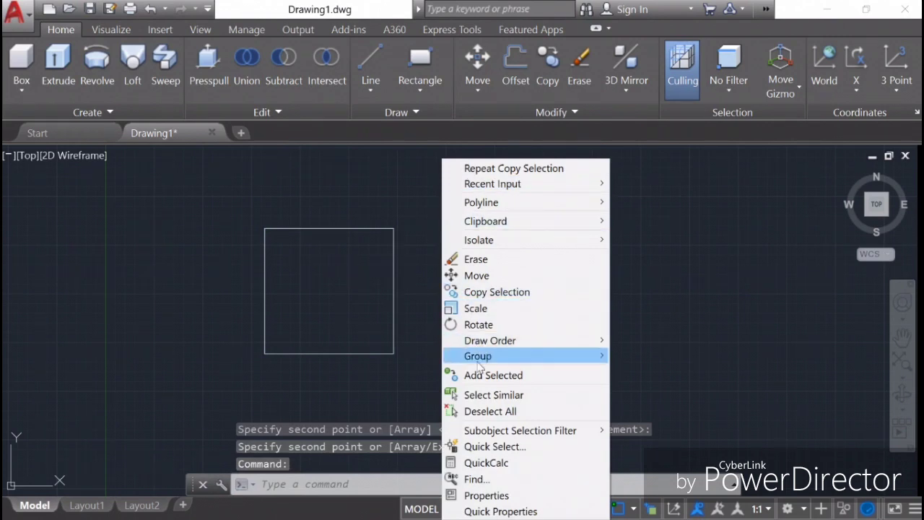
Rotate the copied square 90° about its bottom-left corner.
{"action": "left_click", "coordinate": [478, 325]}
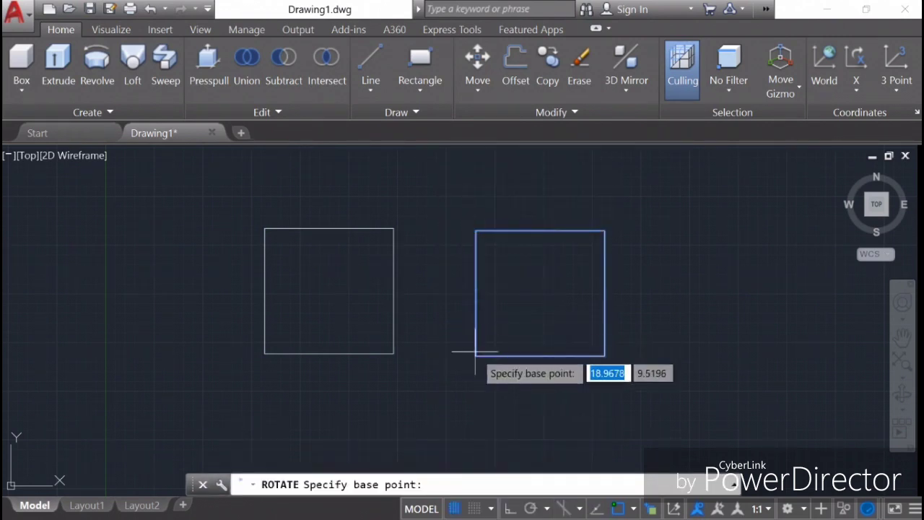
{"action": "left_click", "coordinate": [475, 353]}
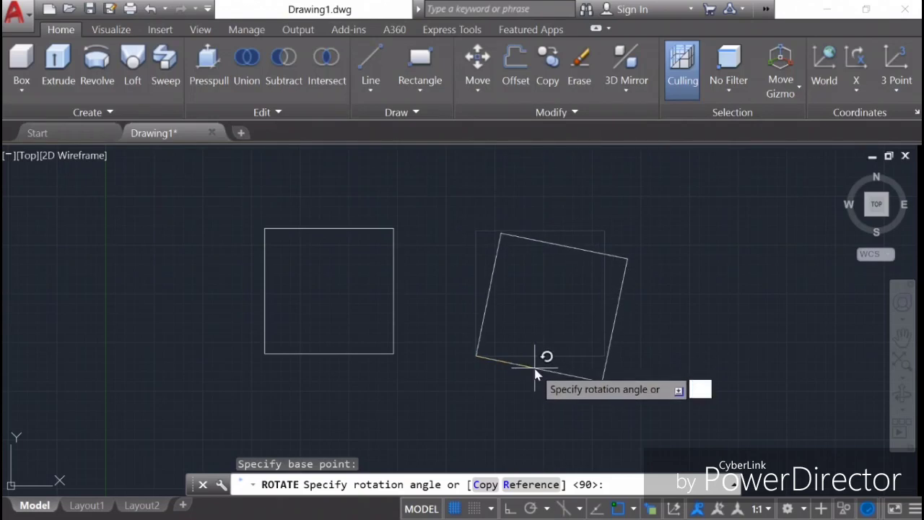
{"action": "type", "text": "90"}
{"action": "key", "text": "Return"}
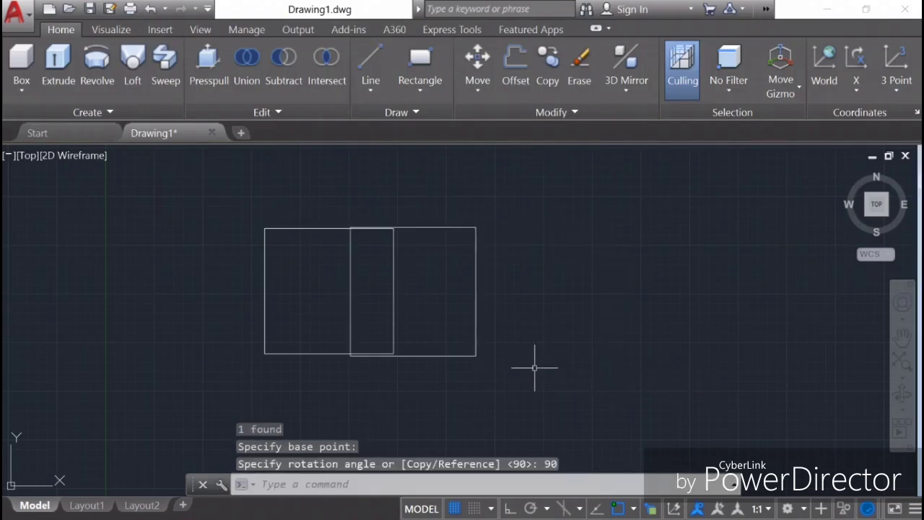
Move the rotated square by its corner onto the original square's corner.
{"action": "left_click", "coordinate": [476, 280]}
{"action": "right_click", "coordinate": [533, 273]}
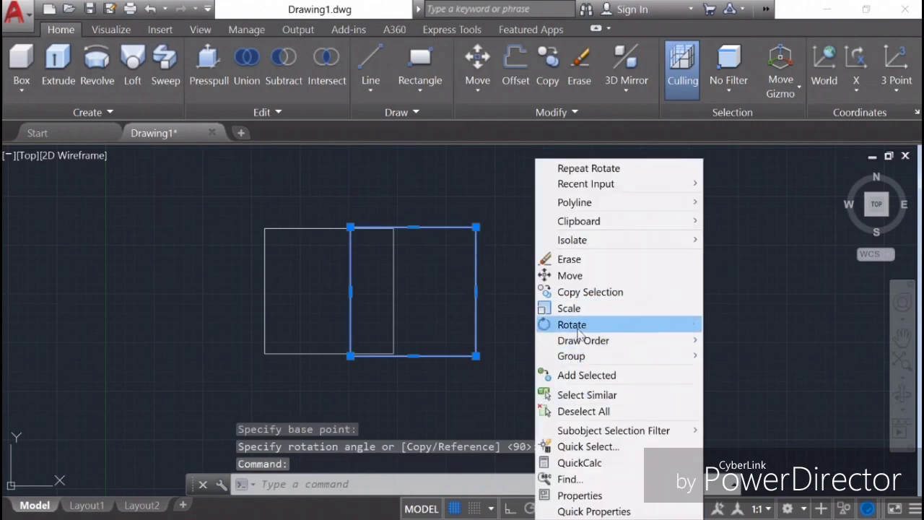
{"action": "left_click", "coordinate": [570, 276]}
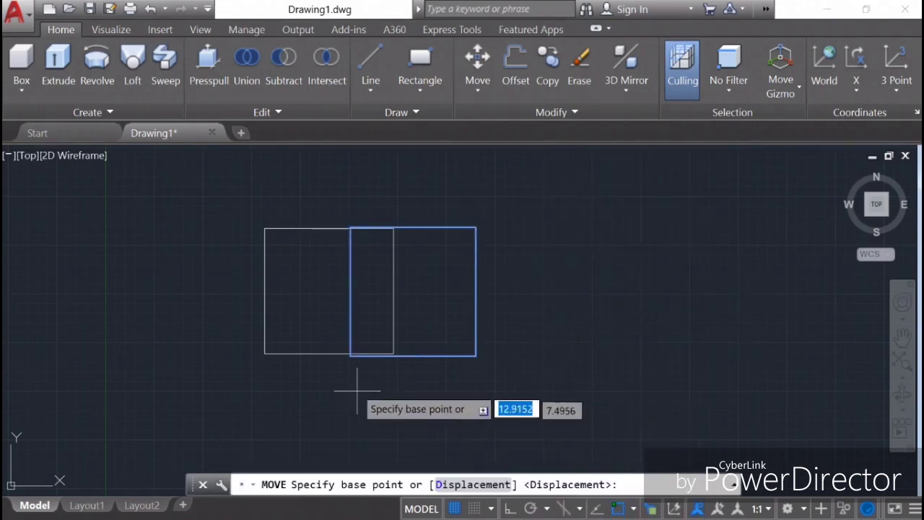
{"action": "left_click", "coordinate": [350, 355]}
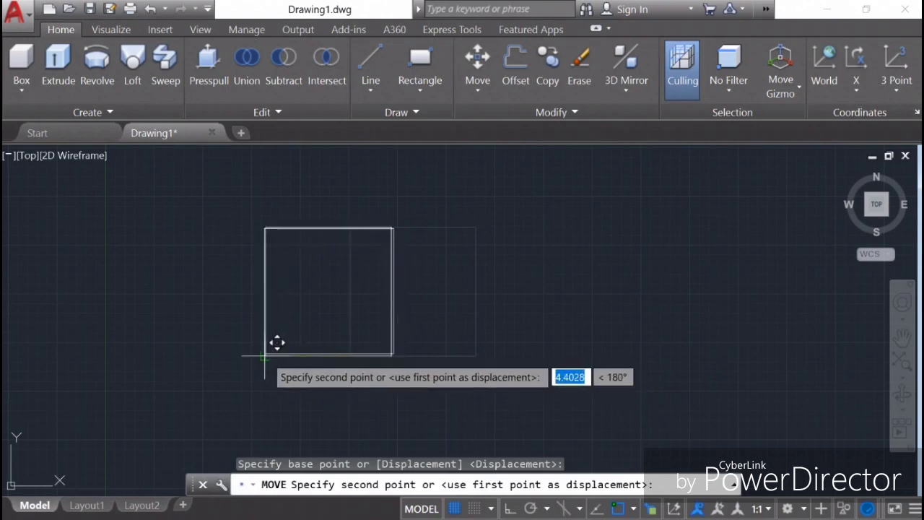
{"action": "left_click", "coordinate": [277, 341]}
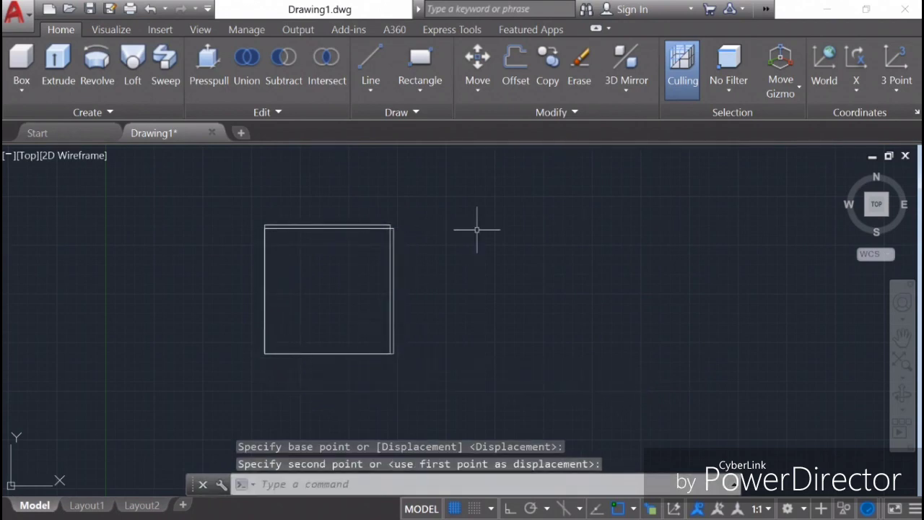
{"action": "left_click", "coordinate": [420, 65]}
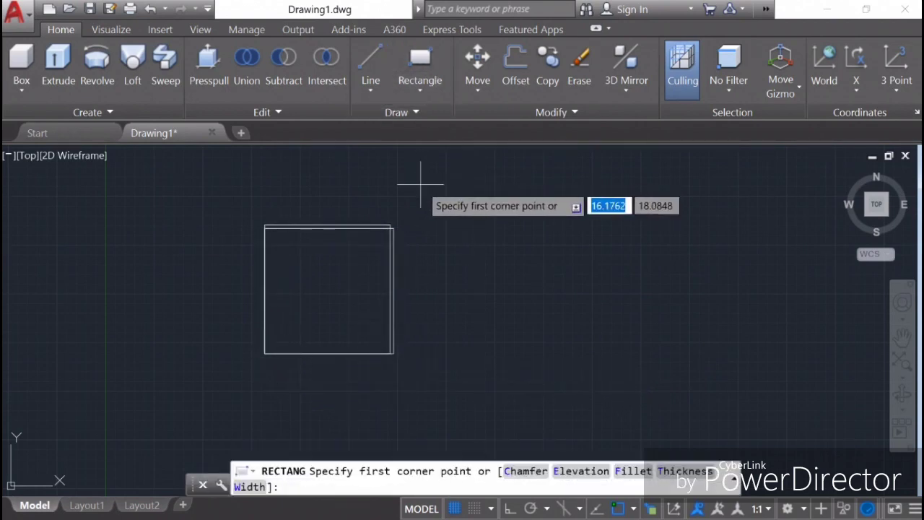
Draw a new rectangle spanning the overlapping squares' outer top-left and bottom-right corners.
{"action": "left_click", "coordinate": [264, 225]}
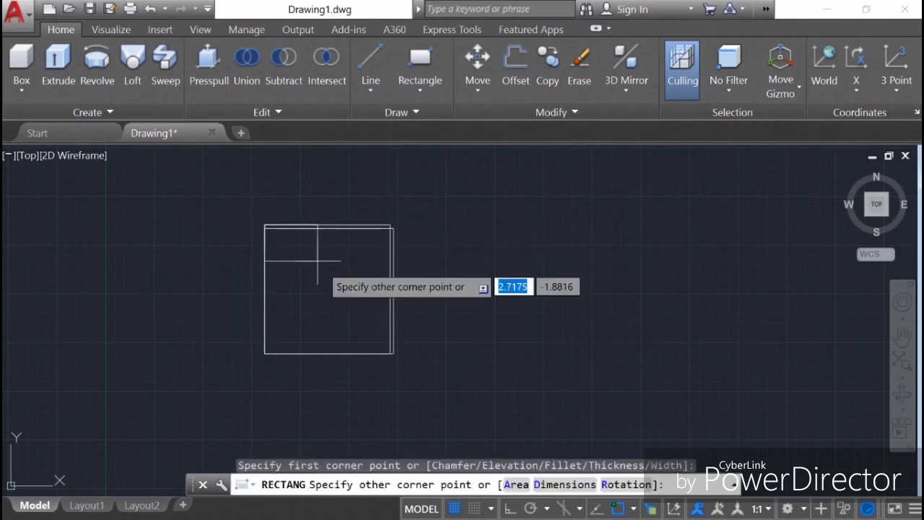
{"action": "left_click", "coordinate": [393, 353]}
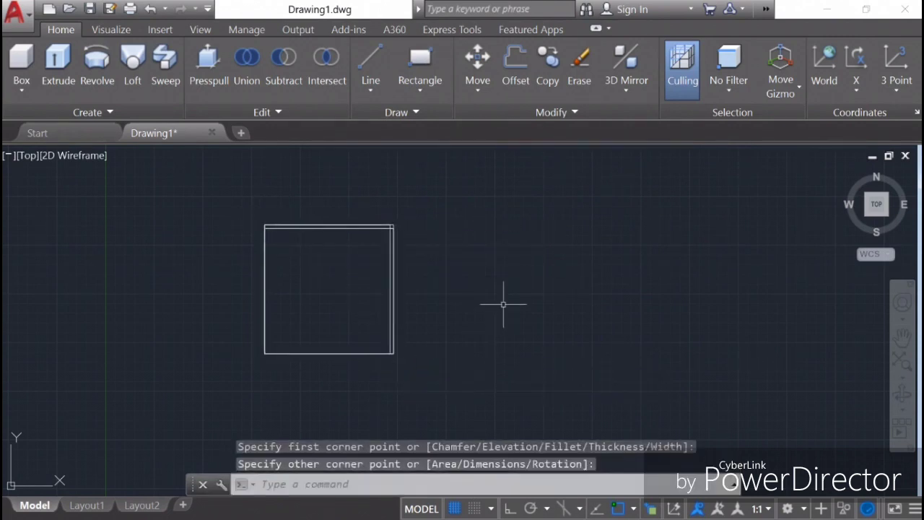
{"action": "scroll", "coordinate": [406, 187], "scroll_direction": "up", "scroll_amount": 4}
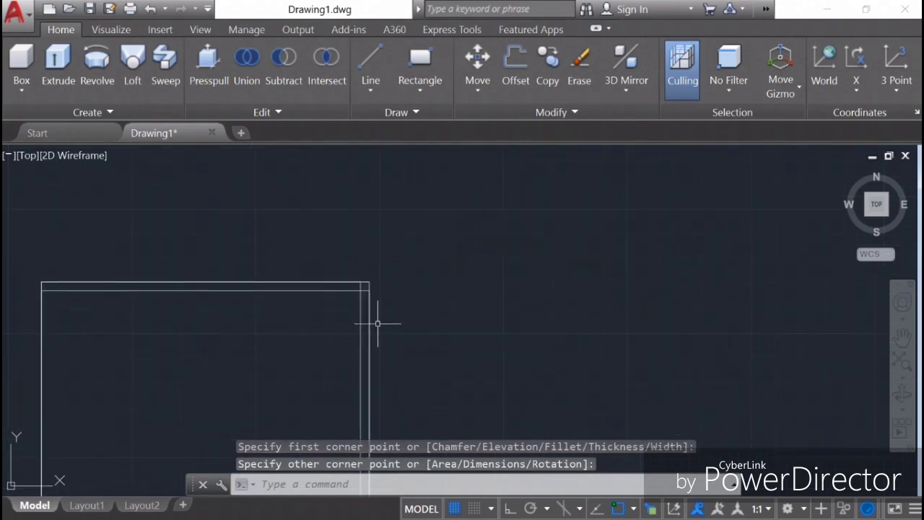
Window-select the two inner overlapping rectangles, erase them, and recentre the view.
{"action": "left_click", "coordinate": [364, 292]}
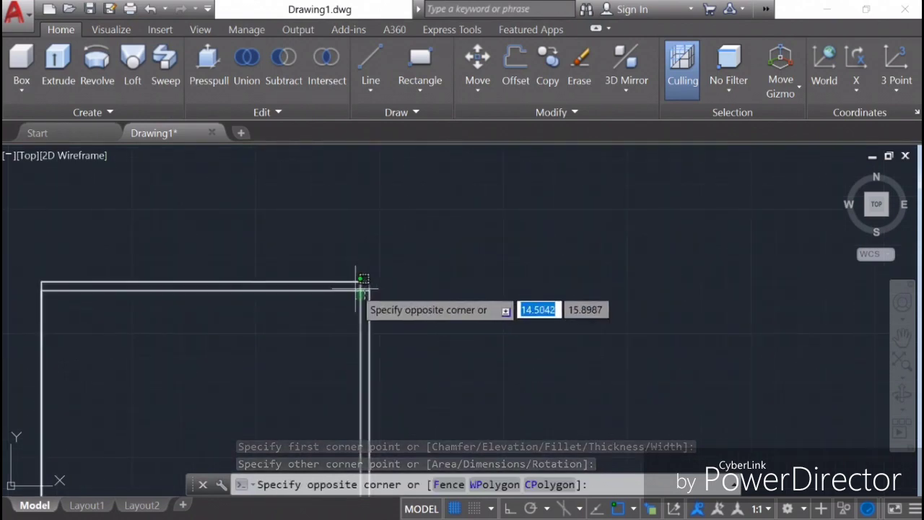
{"action": "left_click", "coordinate": [361, 285]}
{"action": "right_click", "coordinate": [462, 238]}
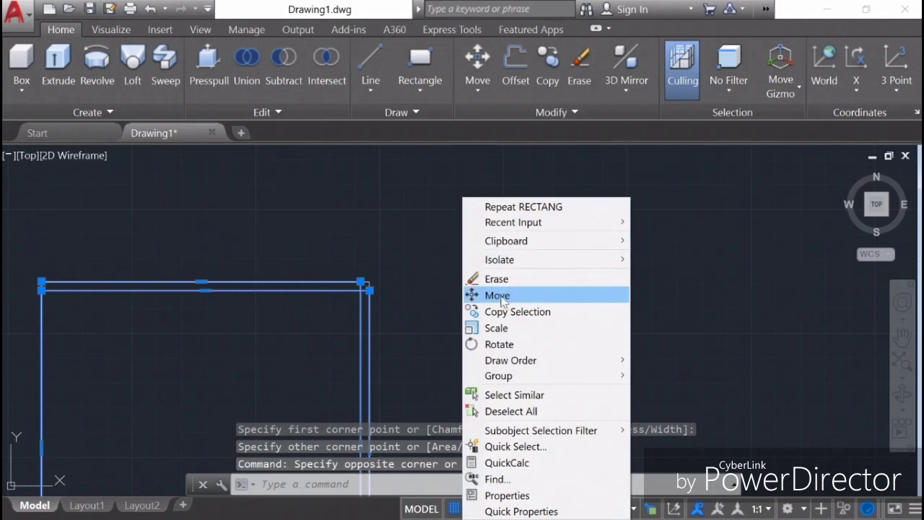
{"action": "left_click", "coordinate": [497, 280]}
{"action": "scroll", "coordinate": [433, 284], "scroll_direction": "down", "scroll_amount": 2}
{"action": "scroll", "coordinate": [433, 285], "scroll_direction": "down", "scroll_amount": 2}
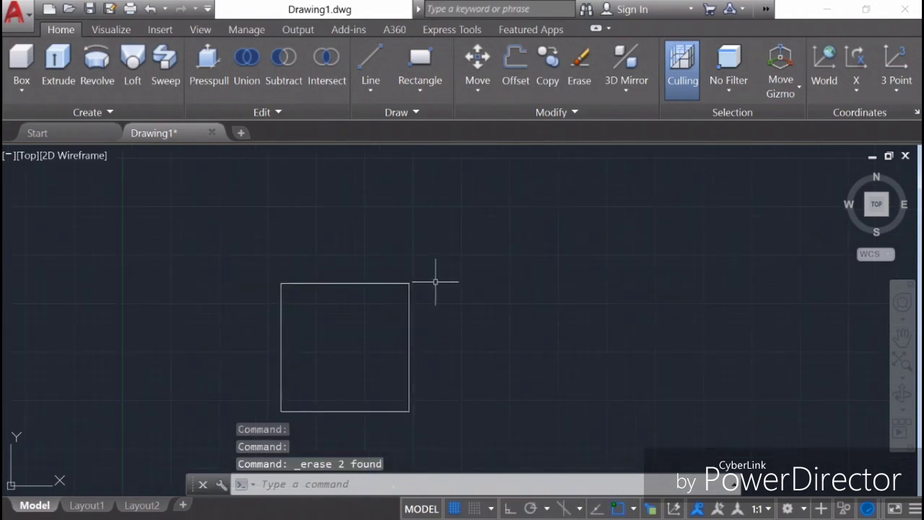
{"action": "left_click_drag", "start_coordinate": [488, 308], "coordinate": [495, 275]}
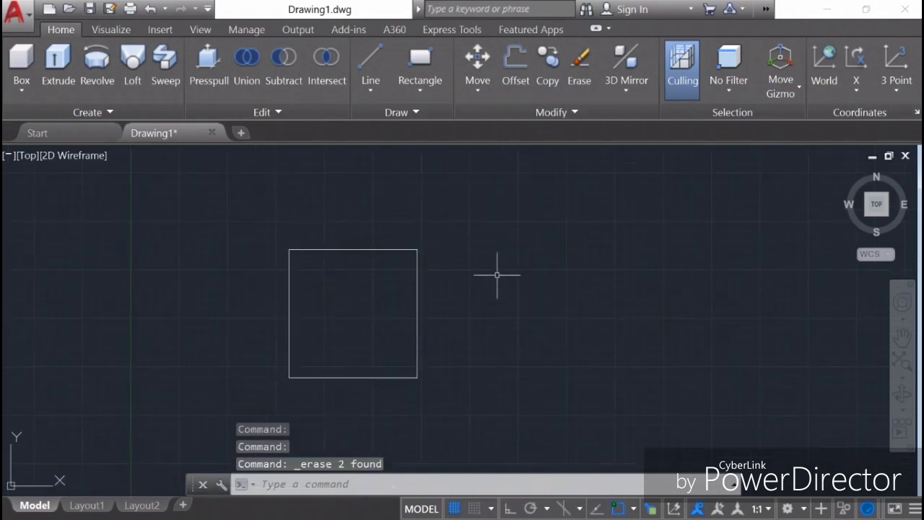
Add a DIMALIGNED dimension of 6.6208 between the top corners, placed above the square.
{"action": "type", "text": "dim"}
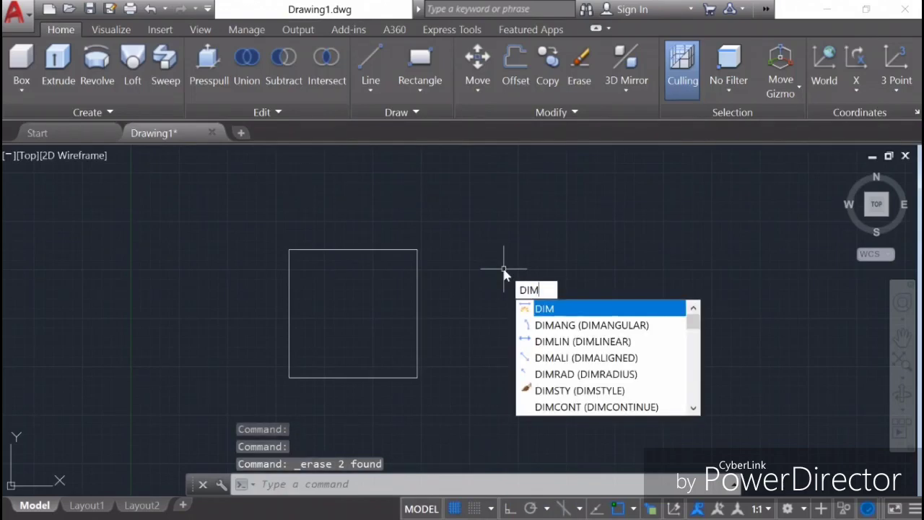
{"action": "key", "text": "Down"}
{"action": "key", "text": "Down"}
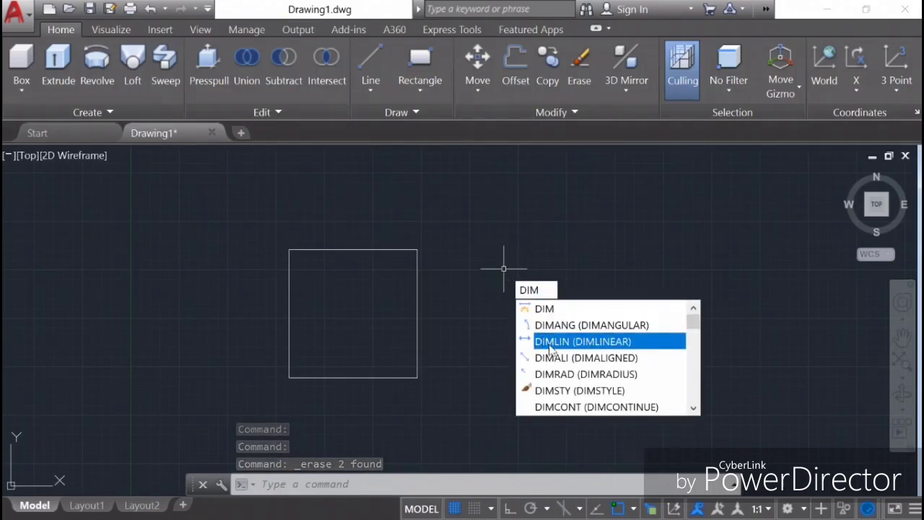
{"action": "key", "text": "Down"}
{"action": "key", "text": "Return"}
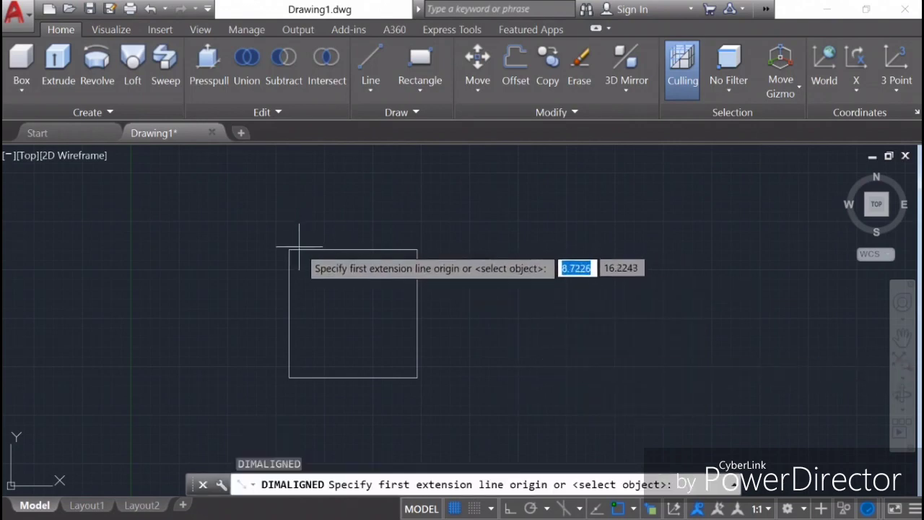
{"action": "left_click", "coordinate": [289, 250]}
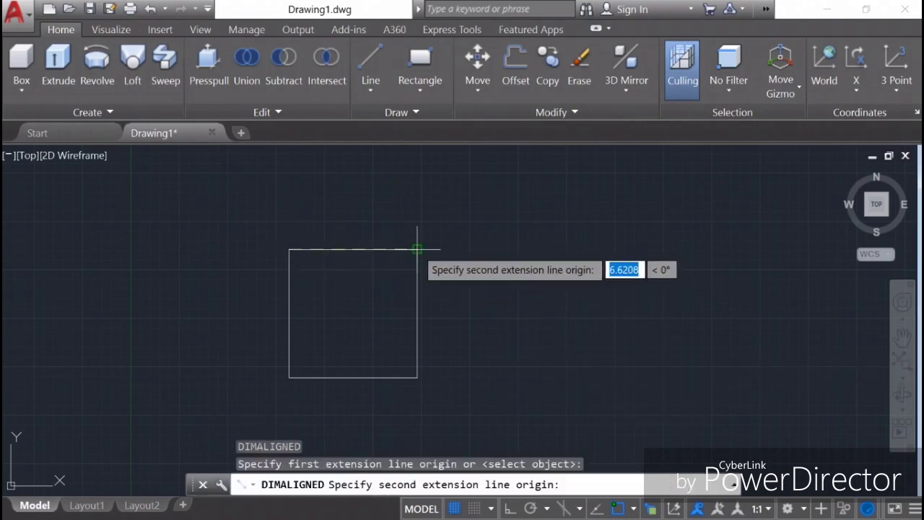
{"action": "left_click", "coordinate": [417, 250]}
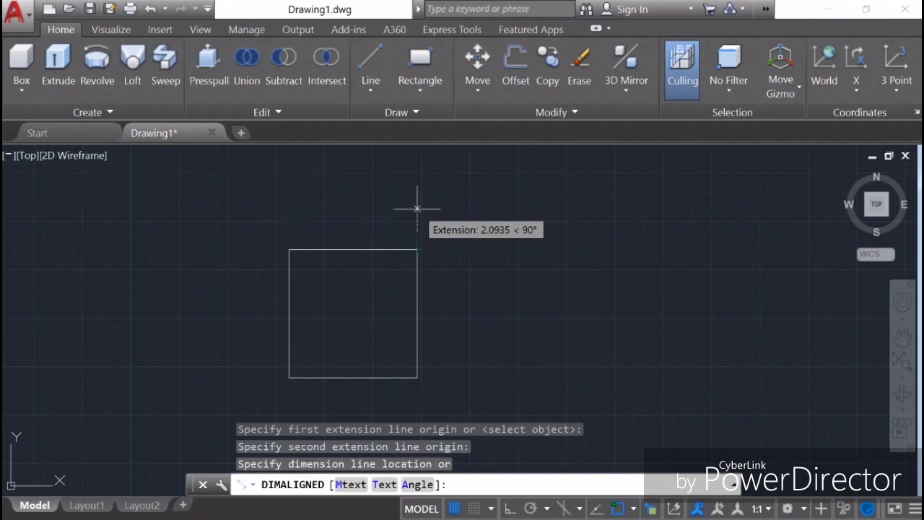
{"action": "left_click", "coordinate": [417, 214]}
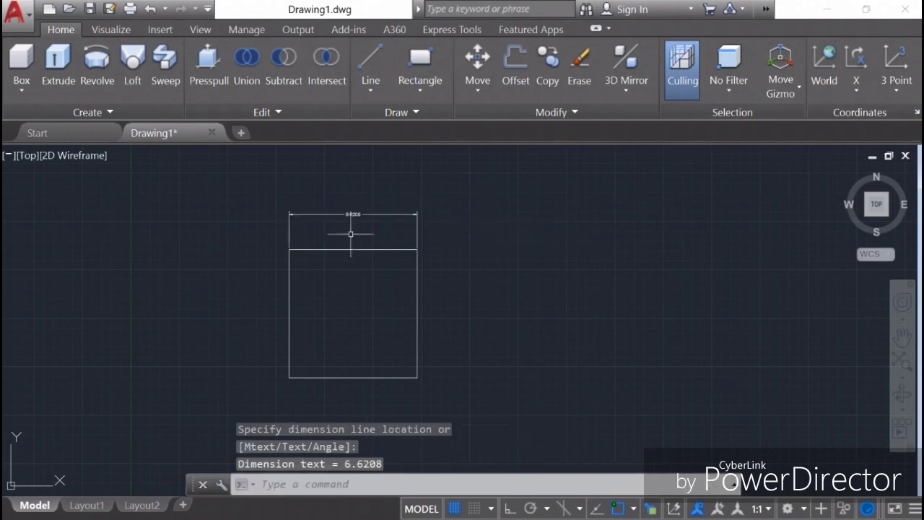
{"action": "scroll", "coordinate": [355, 220], "scroll_direction": "up", "scroll_amount": 4}
{"action": "scroll", "coordinate": [355, 220], "scroll_direction": "up", "scroll_amount": 2}
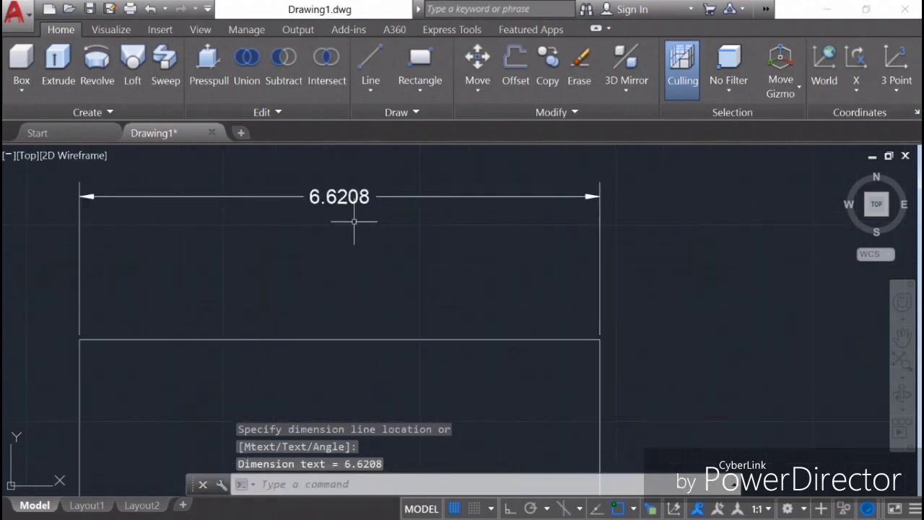
{"action": "scroll", "coordinate": [354, 221], "scroll_direction": "down", "scroll_amount": 5}
{"action": "scroll", "coordinate": [470, 207], "scroll_direction": "down", "scroll_amount": 1}
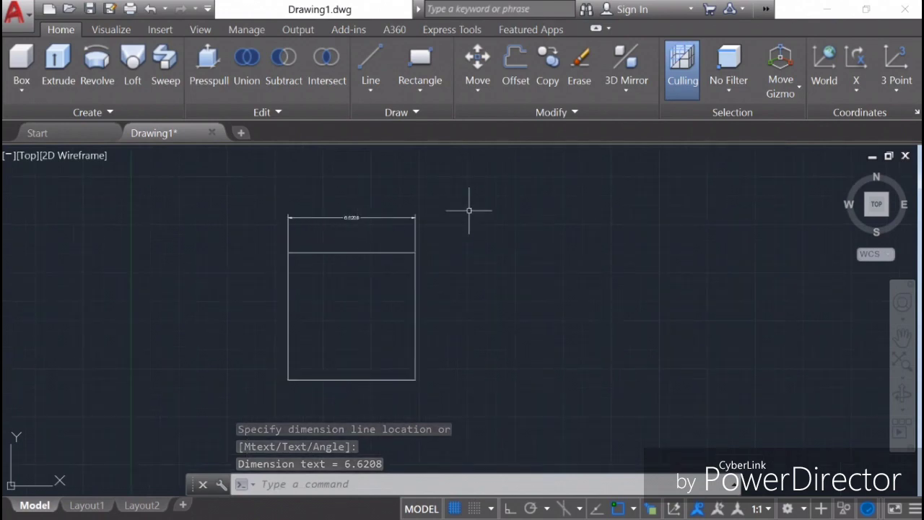
{"action": "right_click", "coordinate": [534, 208]}
Dimension the right edge from bottom-right to top-right corner, placing the 6.6208 label to the right.
{"action": "left_click", "coordinate": [586, 213]}
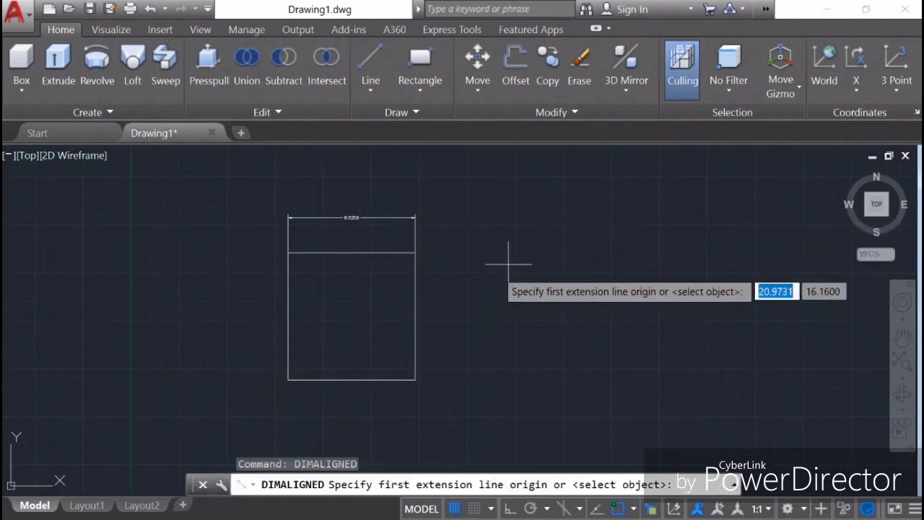
{"action": "left_click", "coordinate": [416, 379]}
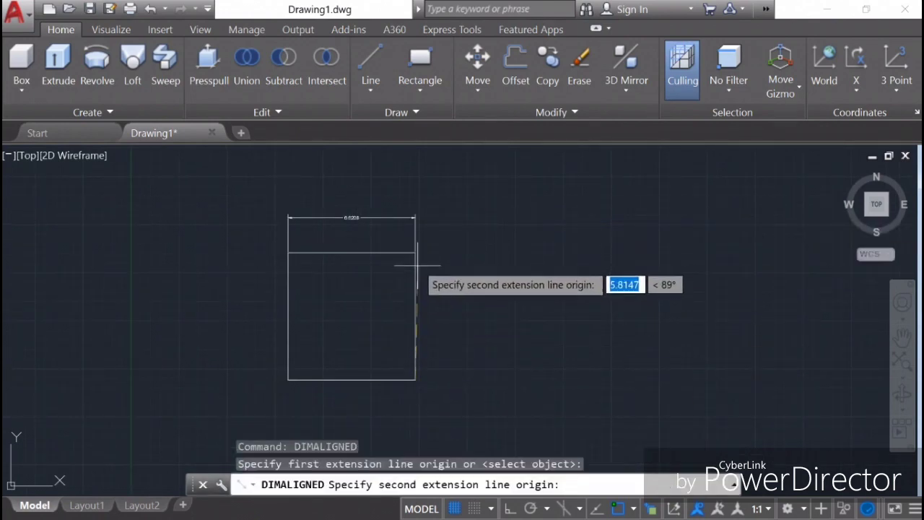
{"action": "scroll", "coordinate": [415, 252], "scroll_direction": "up", "scroll_amount": 3}
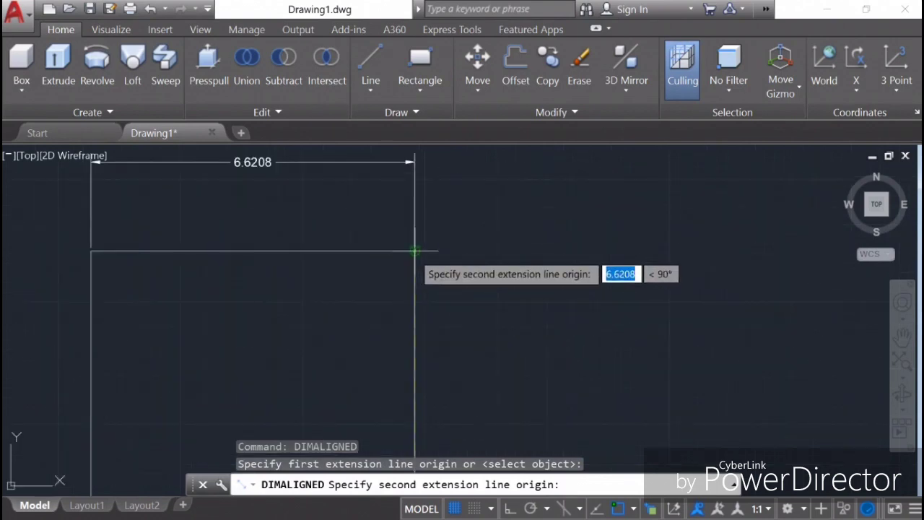
{"action": "scroll", "coordinate": [417, 254], "scroll_direction": "up", "scroll_amount": 3}
{"action": "scroll", "coordinate": [419, 257], "scroll_direction": "up", "scroll_amount": 1}
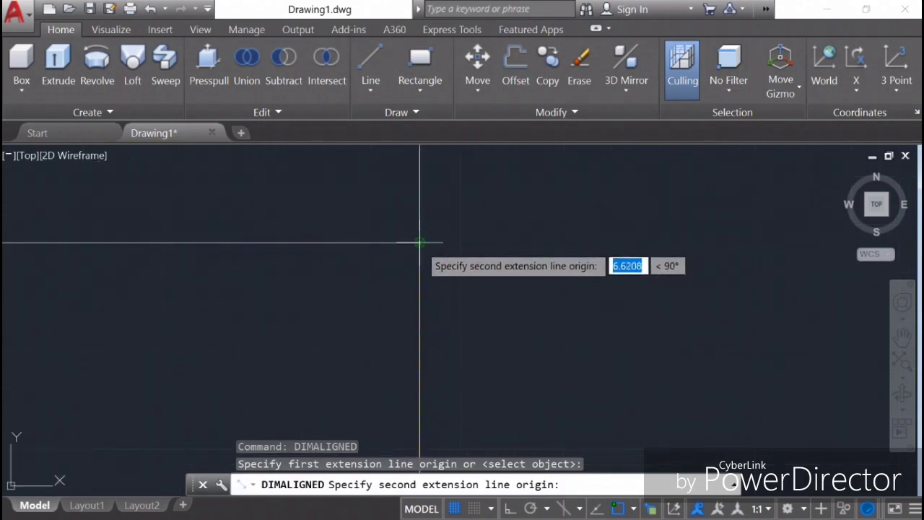
{"action": "left_click", "coordinate": [419, 243]}
{"action": "scroll", "coordinate": [420, 253], "scroll_direction": "down", "scroll_amount": 3}
{"action": "scroll", "coordinate": [426, 263], "scroll_direction": "down", "scroll_amount": 3}
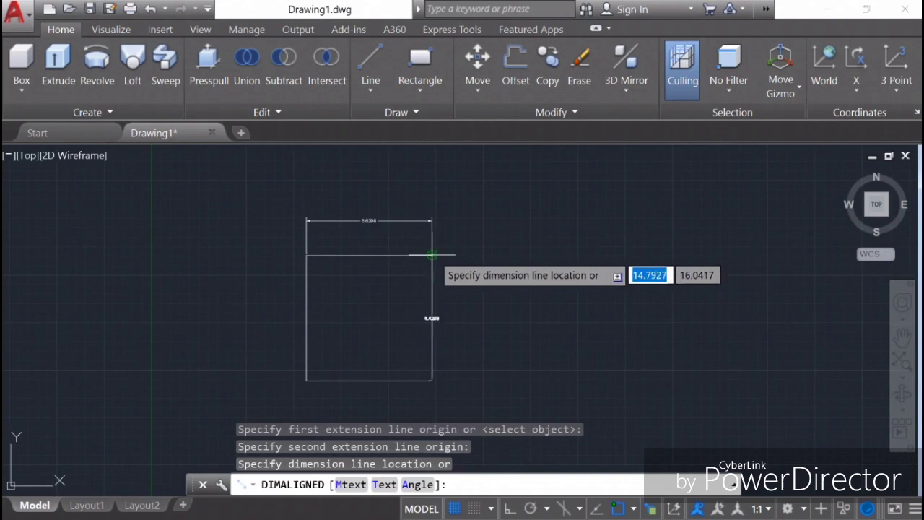
{"action": "left_click", "coordinate": [496, 318]}
{"action": "scroll", "coordinate": [498, 325], "scroll_direction": "up", "scroll_amount": 2}
{"action": "scroll", "coordinate": [498, 321], "scroll_direction": "up", "scroll_amount": 3}
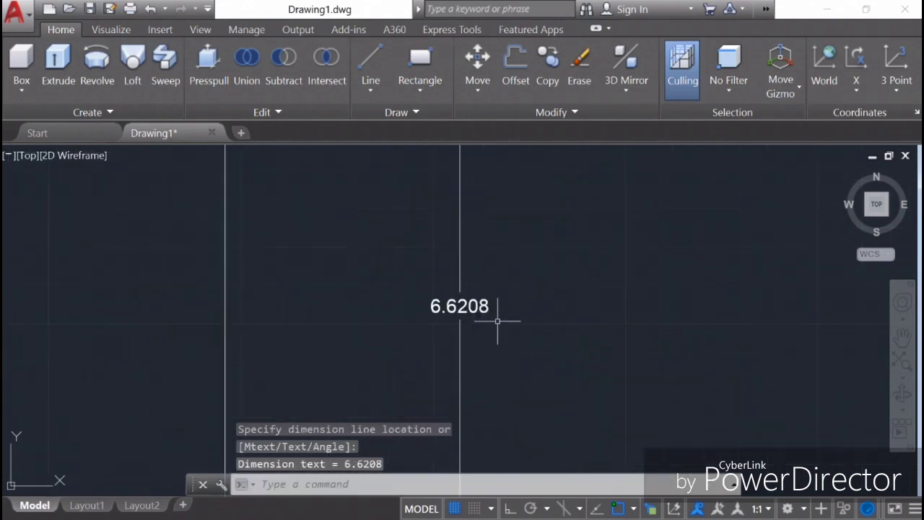
{"action": "scroll", "coordinate": [498, 320], "scroll_direction": "down", "scroll_amount": 5}
{"action": "scroll", "coordinate": [373, 235], "scroll_direction": "up", "scroll_amount": 4}
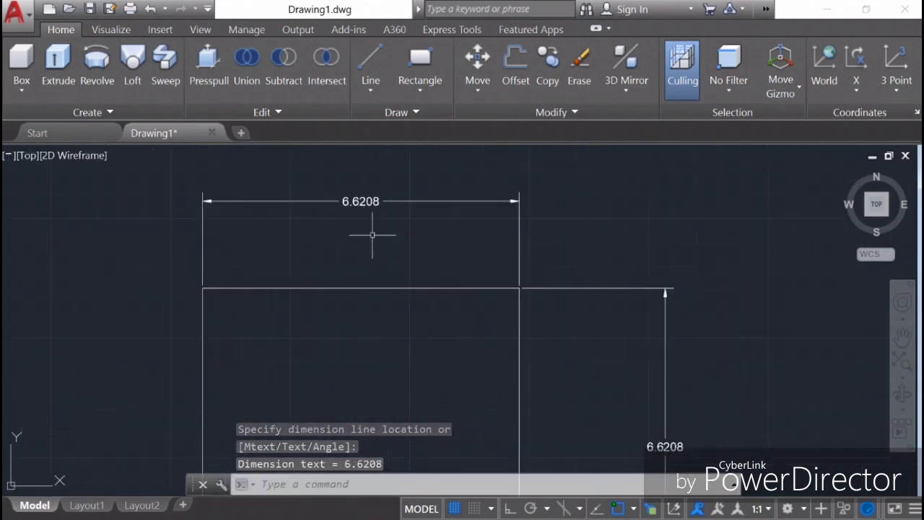
{"action": "scroll", "coordinate": [373, 234], "scroll_direction": "down", "scroll_amount": 2}
{"action": "scroll", "coordinate": [372, 234], "scroll_direction": "down", "scroll_amount": 2}
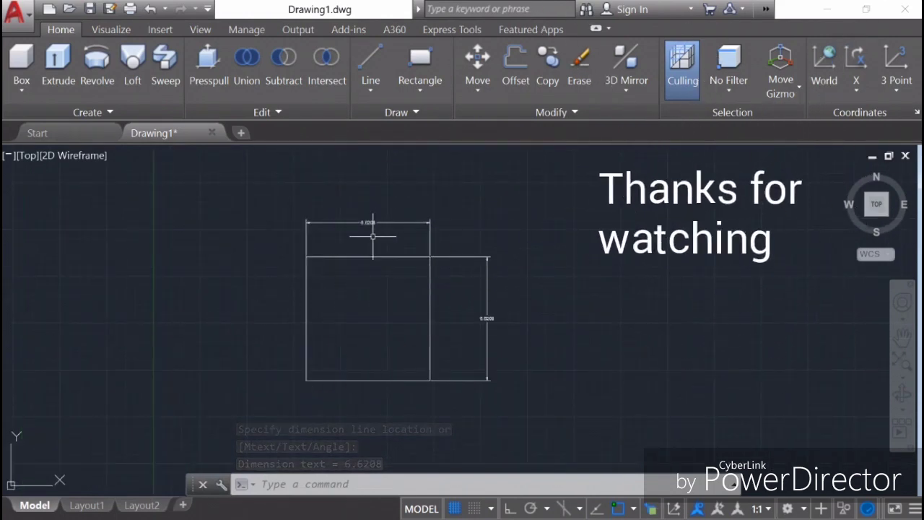